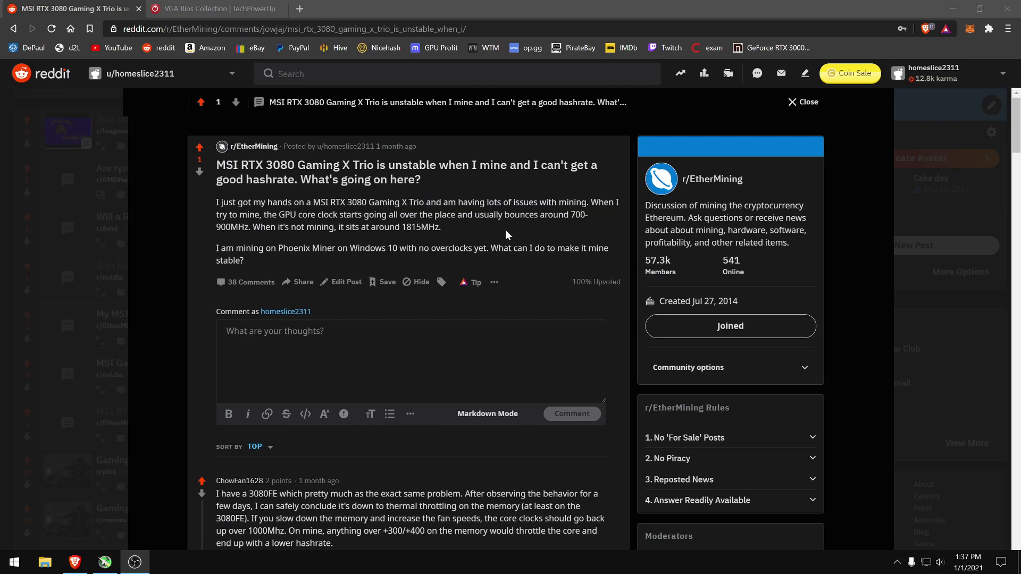
- Scroll through the Reddit post about the RTX 3080's unstable core clock
{"action": "scroll", "coordinate": [526, 228], "scroll_direction": "down", "scroll_amount": 1}
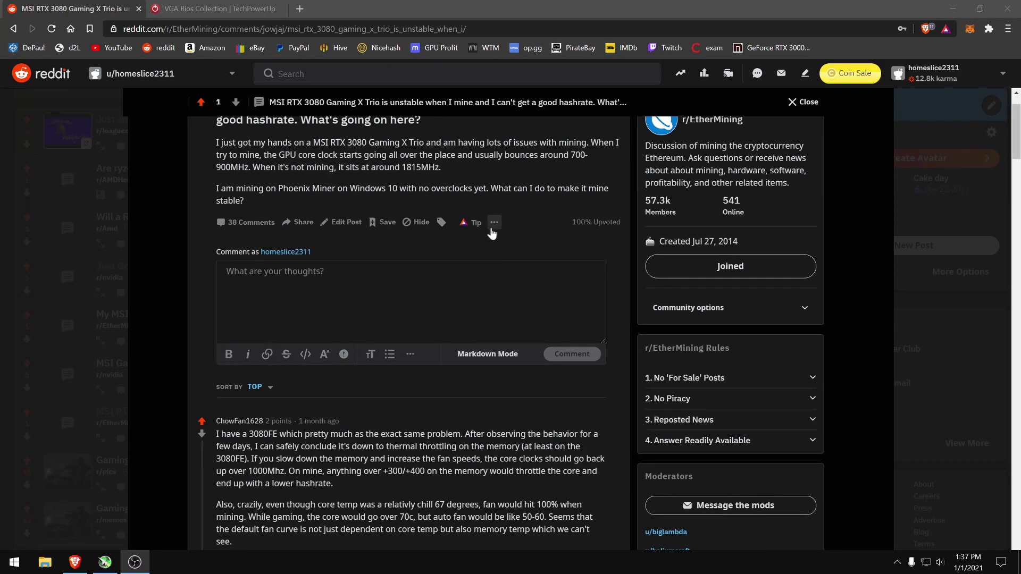
{"action": "scroll", "coordinate": [511, 206], "scroll_direction": "up", "scroll_amount": 1}
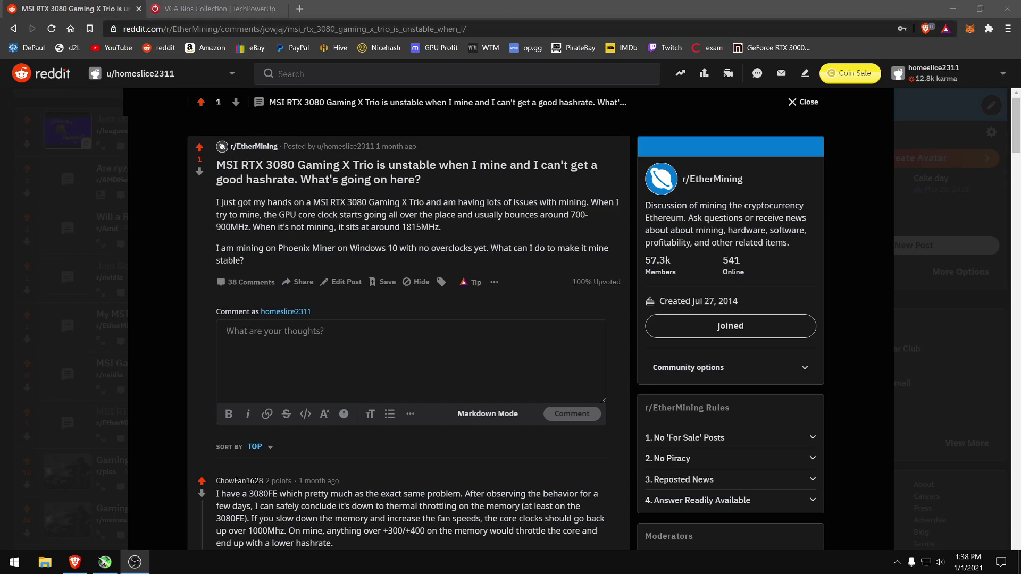
{"action": "left_click", "coordinate": [239, 6]}
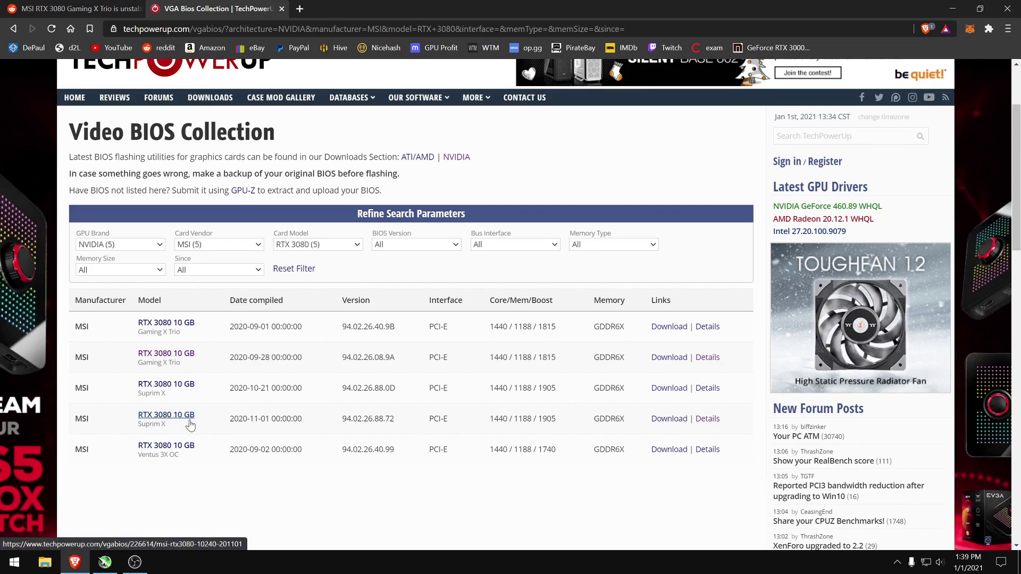
{"action": "left_click_drag", "start_coordinate": [234, 419], "coordinate": [283, 419]}
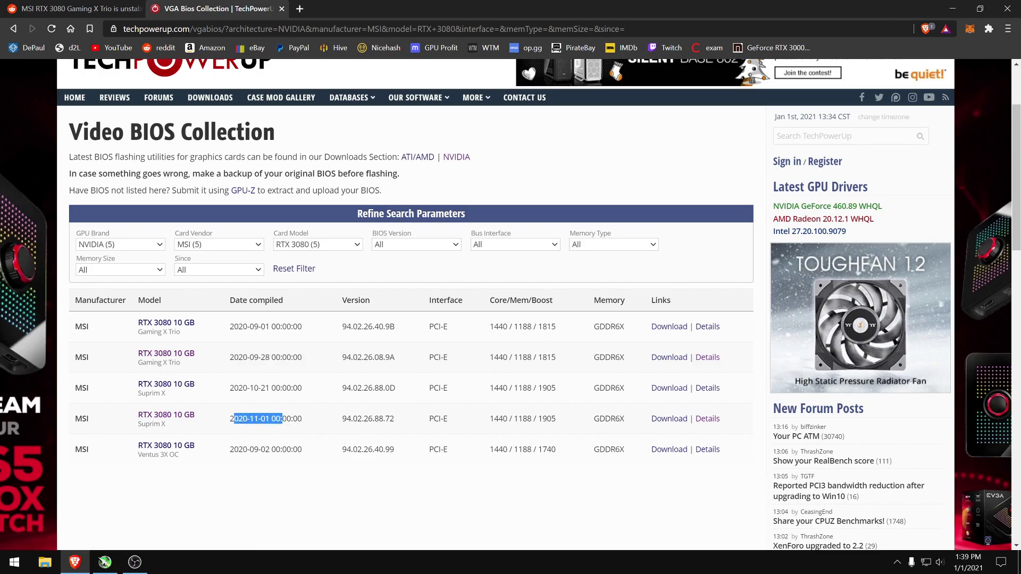
{"action": "left_click", "coordinate": [250, 406]}
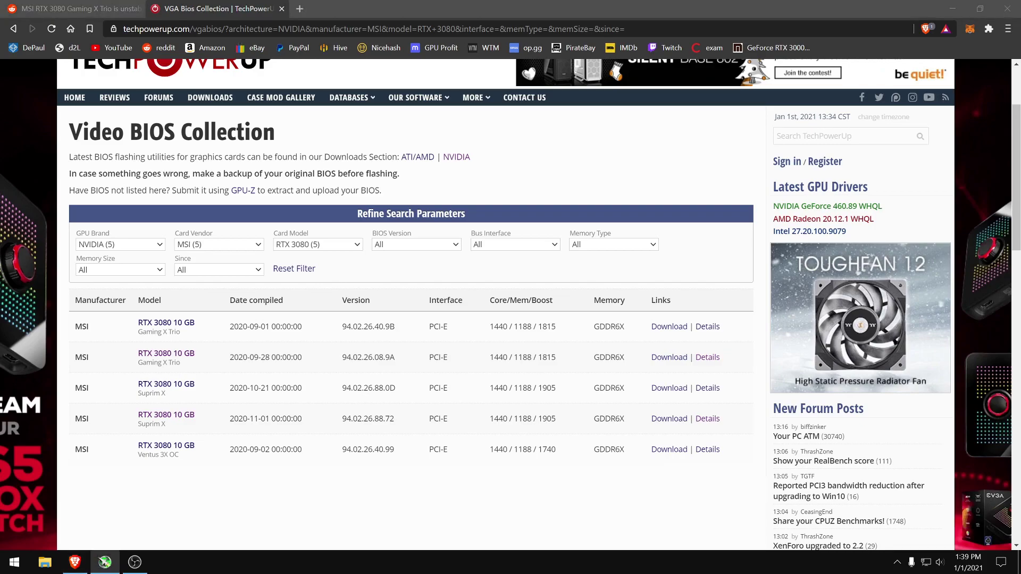
- Raise the power limit to 110 and load the saved profile 1 settings
{"action": "left_click_drag", "start_coordinate": [244, 209], "coordinate": [547, 263]}
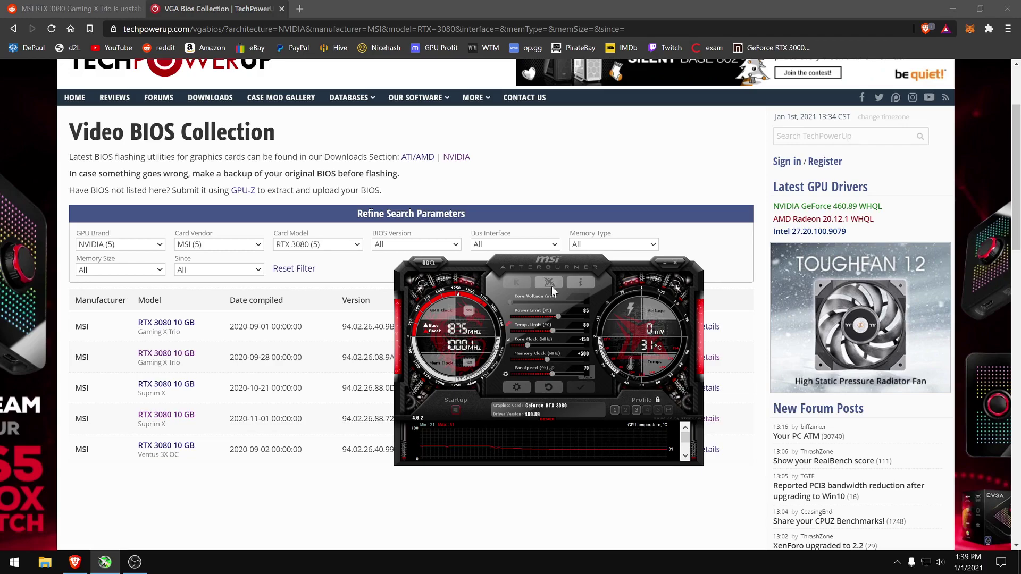
{"action": "left_click_drag", "start_coordinate": [543, 266], "coordinate": [477, 274]}
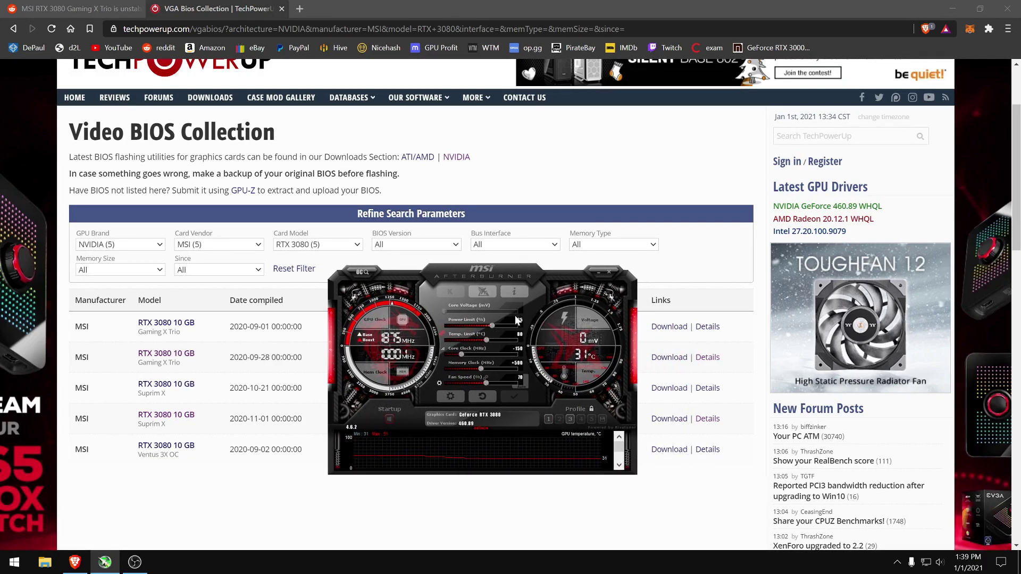
{"action": "left_click_drag", "start_coordinate": [492, 325], "coordinate": [514, 326]}
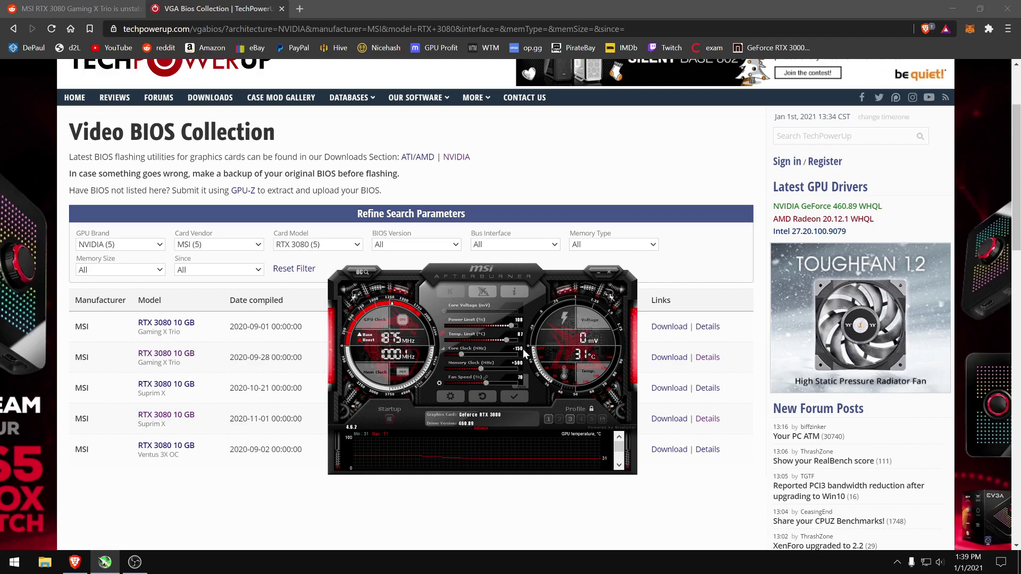
{"action": "left_click", "coordinate": [548, 419]}
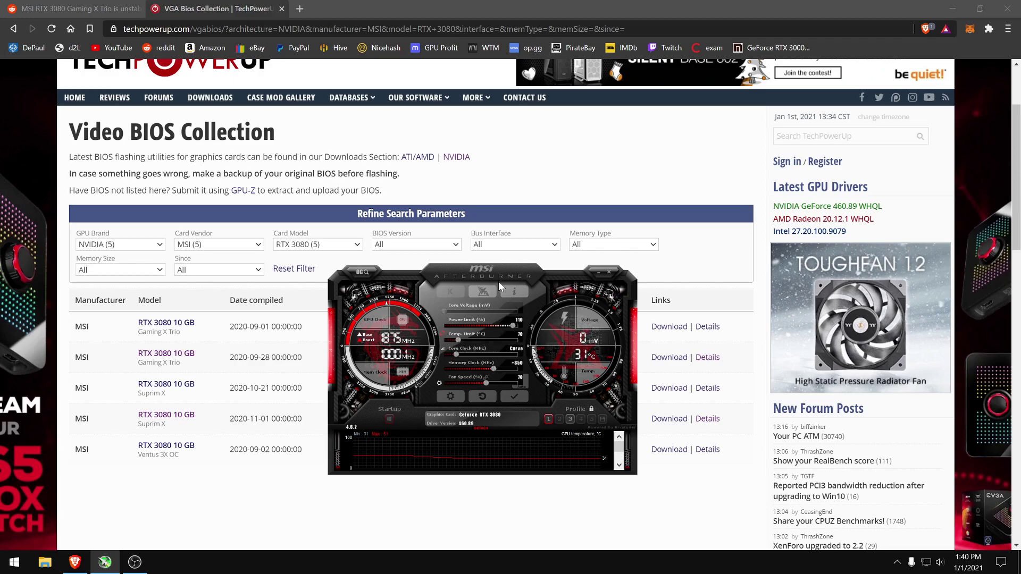
{"action": "left_click_drag", "start_coordinate": [498, 281], "coordinate": [263, 236]}
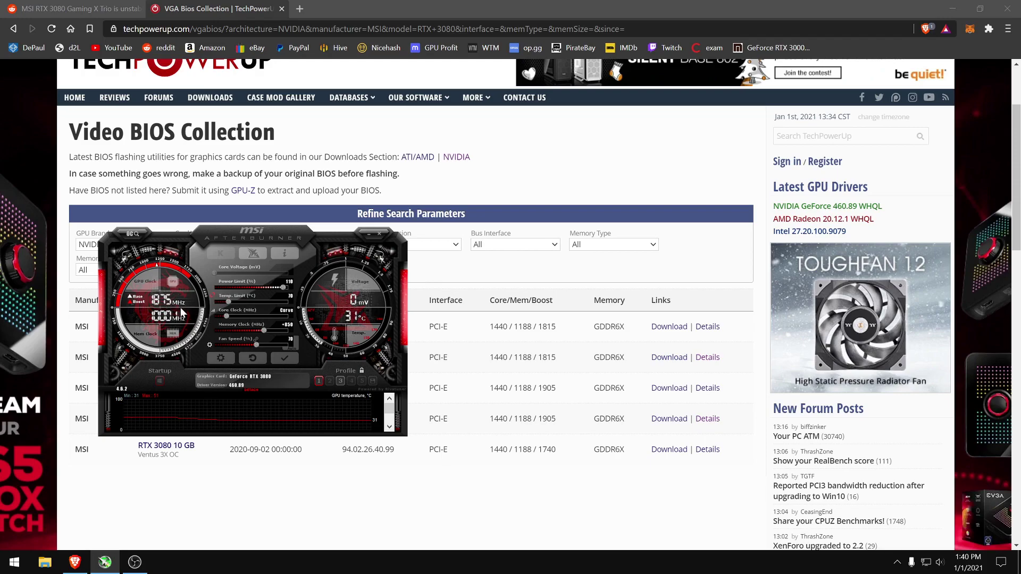
{"action": "left_click_drag", "start_coordinate": [240, 234], "coordinate": [244, 232]}
- Lower the voltage/frequency curve to about 1280 MHz in the curve editor
{"action": "key", "text": "ctrl+f"}
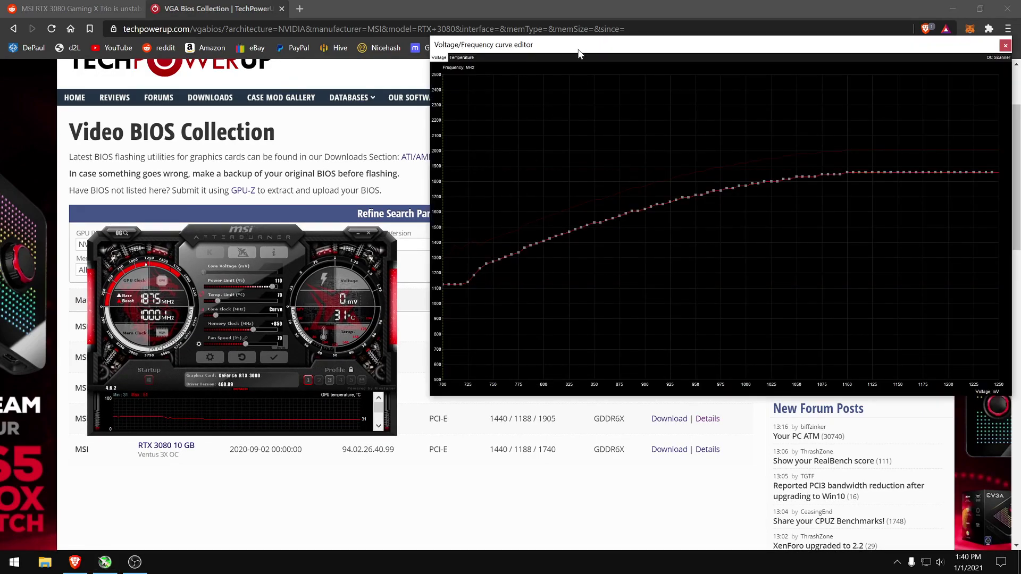
{"action": "left_click_drag", "start_coordinate": [580, 52], "coordinate": [573, 66]}
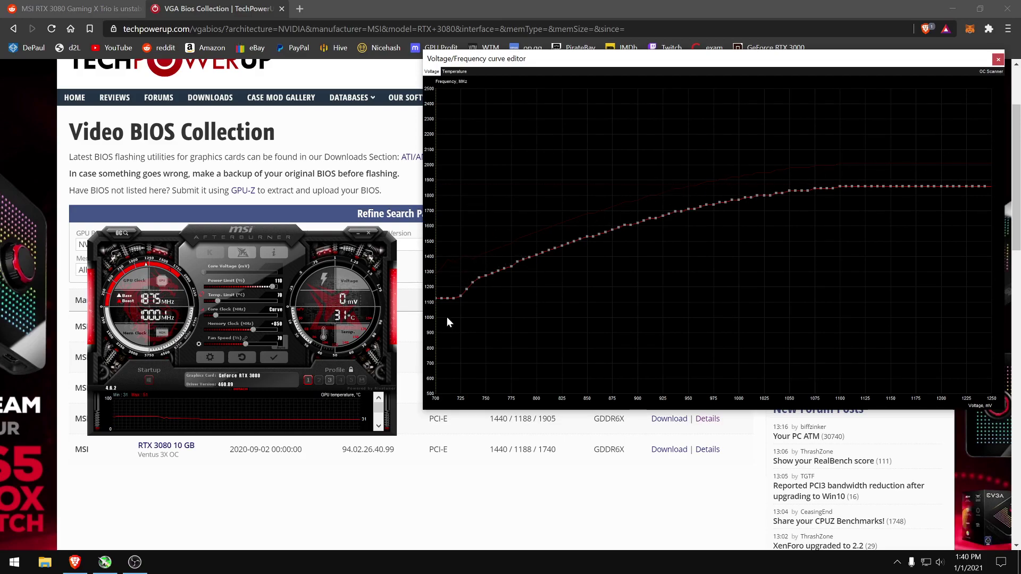
{"action": "mouse_move", "coordinate": [435, 298]}
{"action": "left_click_drag", "start_coordinate": [435, 297], "coordinate": [438, 270]}
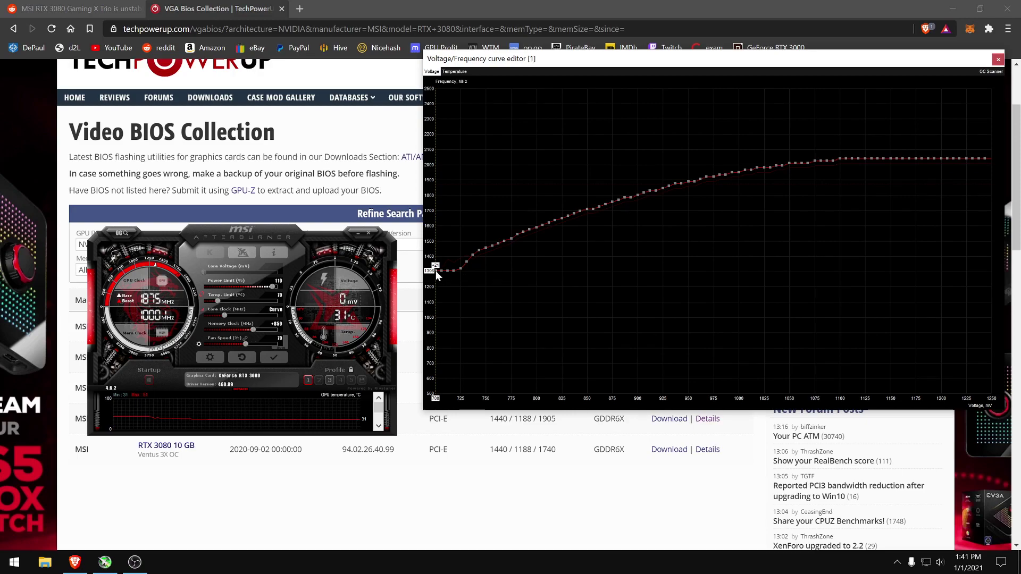
{"action": "left_click_drag", "start_coordinate": [435, 270], "coordinate": [442, 298]}
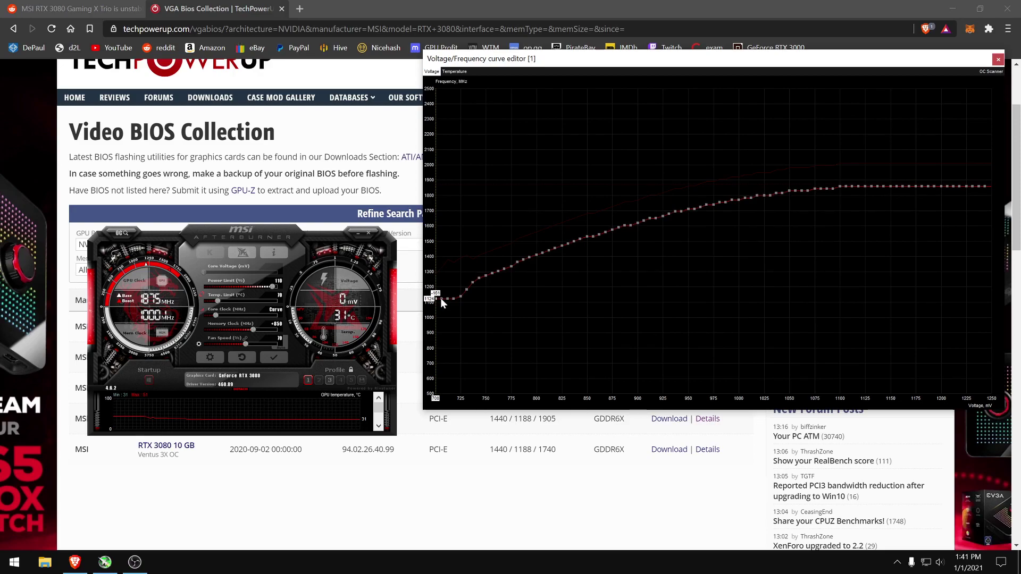
{"action": "left_click_drag", "start_coordinate": [439, 298], "coordinate": [438, 298]}
- Lock the core clock at the 700 mV curve point and apply it
{"action": "left_click", "coordinate": [460, 296]}
{"action": "key", "text": "ctrl+l"}
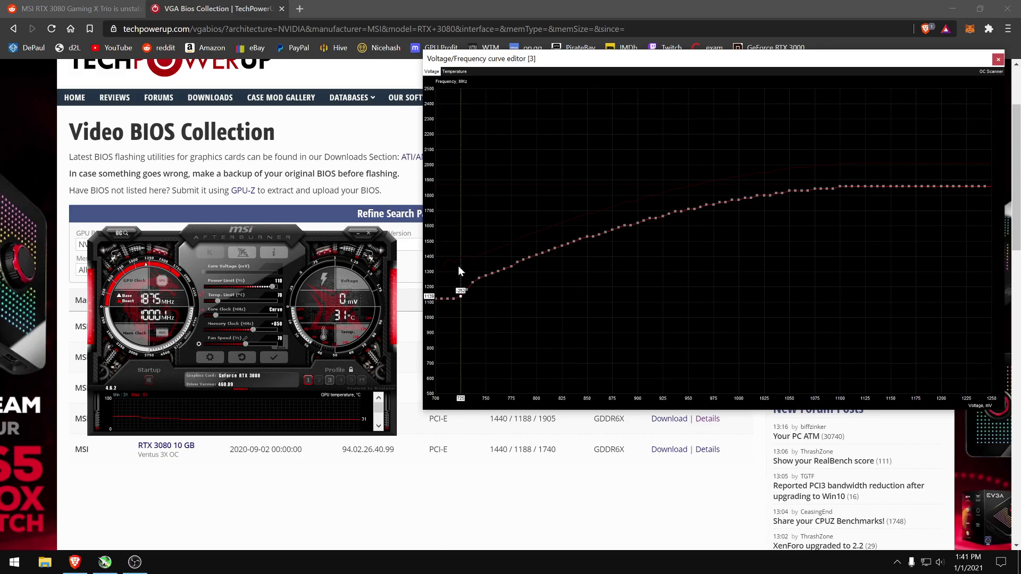
{"action": "left_click", "coordinate": [436, 299]}
{"action": "key", "text": "ctrl+l"}
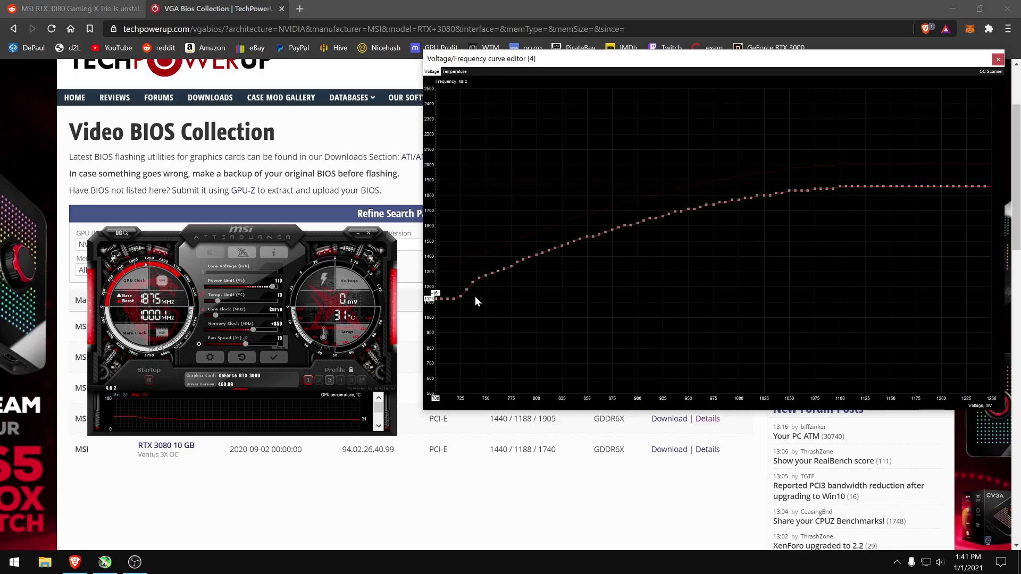
{"action": "left_click", "coordinate": [273, 356]}
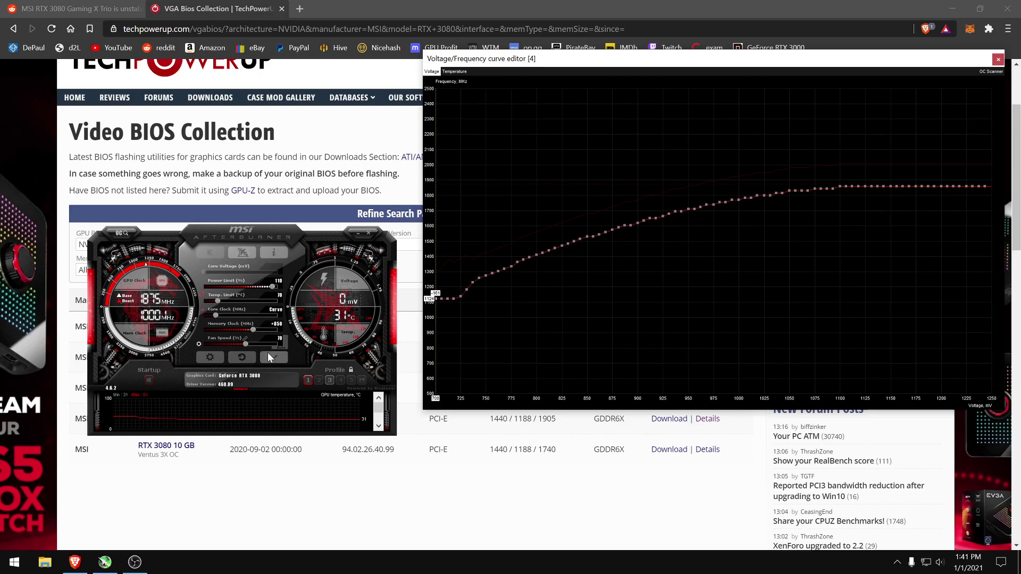
- Close the curve editor and readjust the memory clock offset slider
{"action": "left_click", "coordinate": [999, 60]}
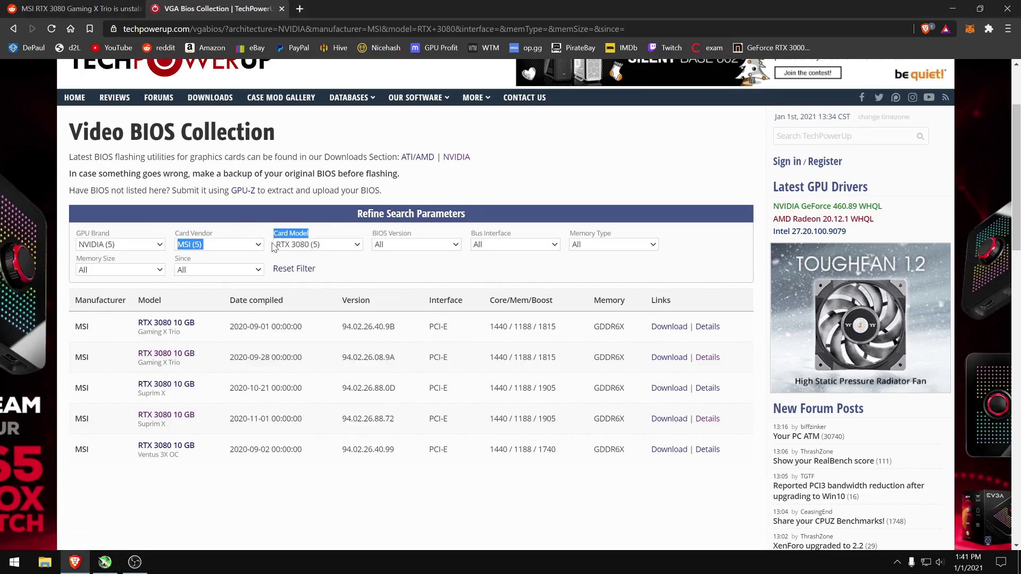
{"action": "left_click_drag", "start_coordinate": [251, 299], "coordinate": [298, 302]}
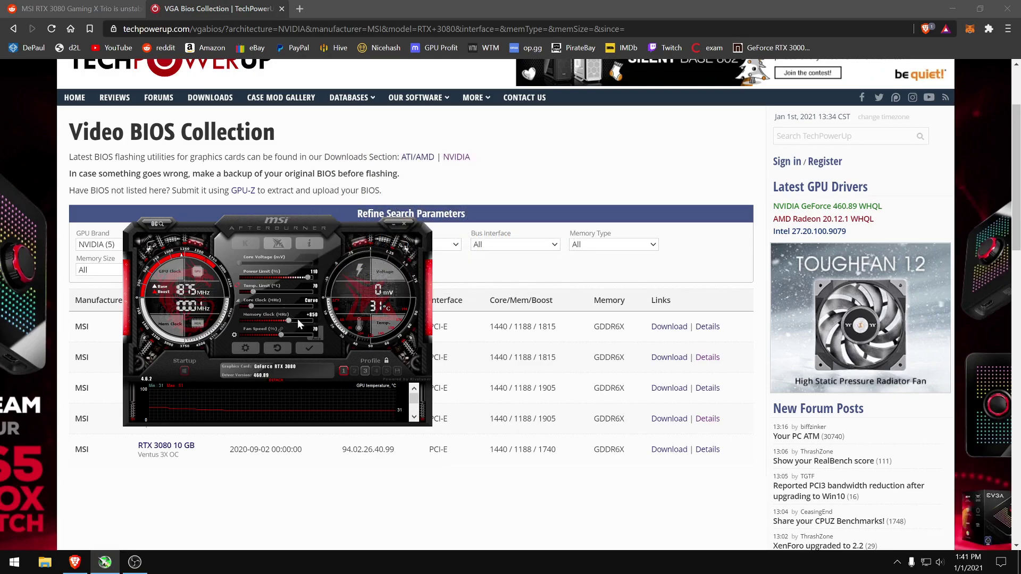
{"action": "mouse_move", "coordinate": [279, 321]}
{"action": "left_mouse_down"}
{"action": "mouse_move", "coordinate": [260, 322]}
{"action": "mouse_move", "coordinate": [275, 324]}
{"action": "mouse_move", "coordinate": [268, 320]}
{"action": "left_mouse_up"}
- Confirm the +850 memory clock offset and reposition the Afterburner window
{"action": "key", "text": "Return"}
{"action": "left_click_drag", "start_coordinate": [276, 220], "coordinate": [355, 240]}
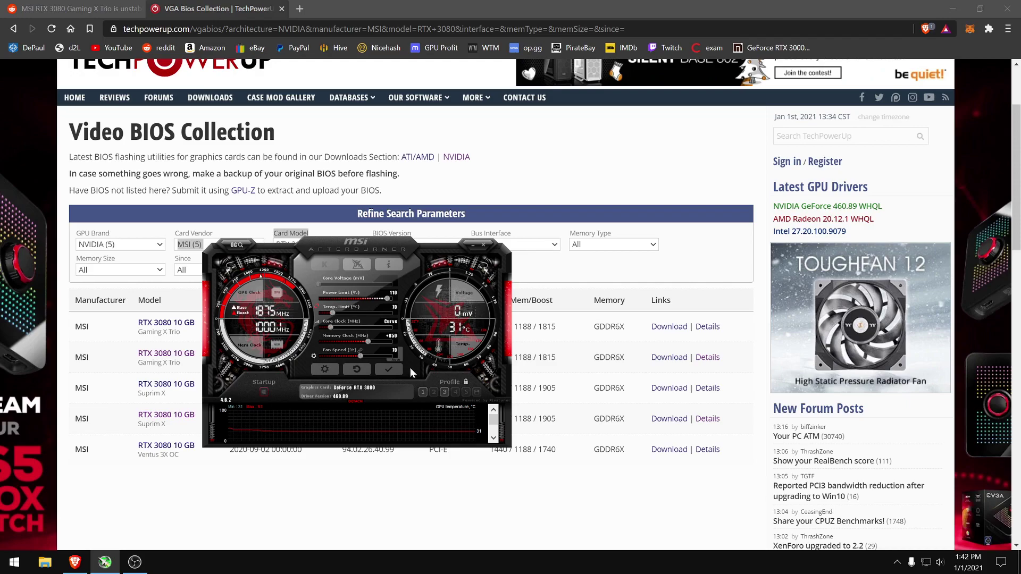
{"action": "left_click_drag", "start_coordinate": [380, 247], "coordinate": [336, 240]}
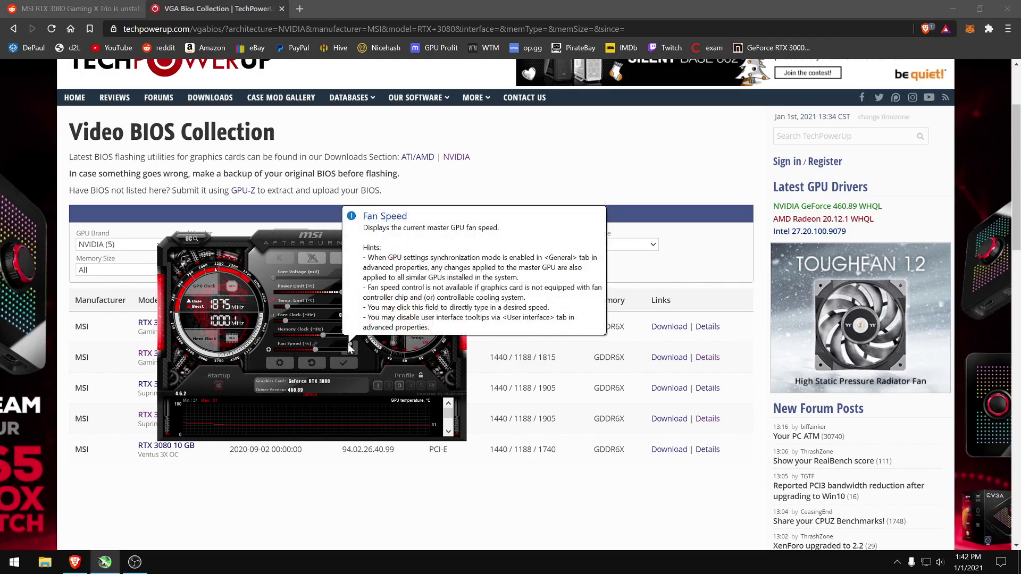
{"action": "left_click_drag", "start_coordinate": [348, 236], "coordinate": [332, 213]}
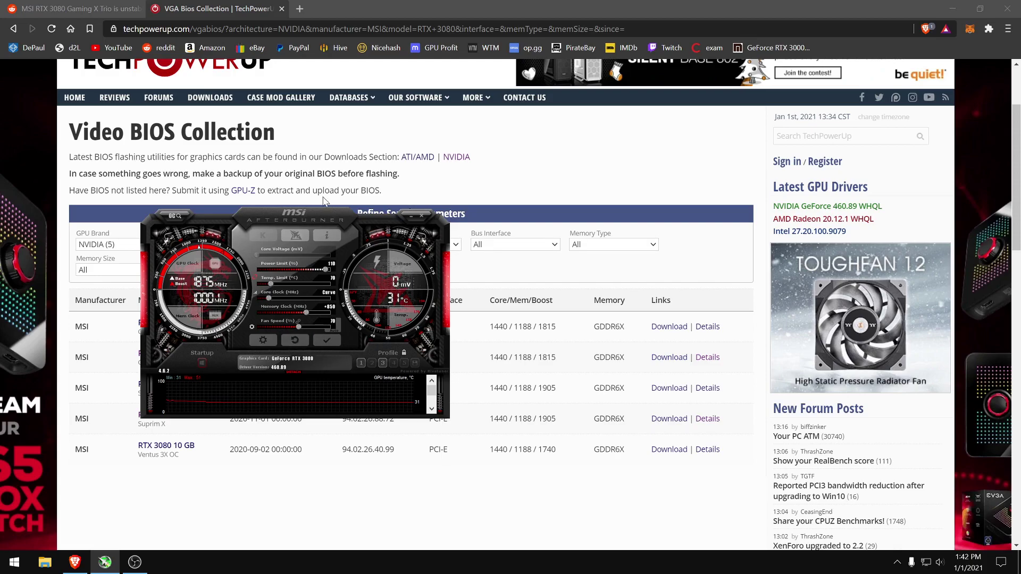
{"action": "left_click_drag", "start_coordinate": [318, 221], "coordinate": [320, 211]}
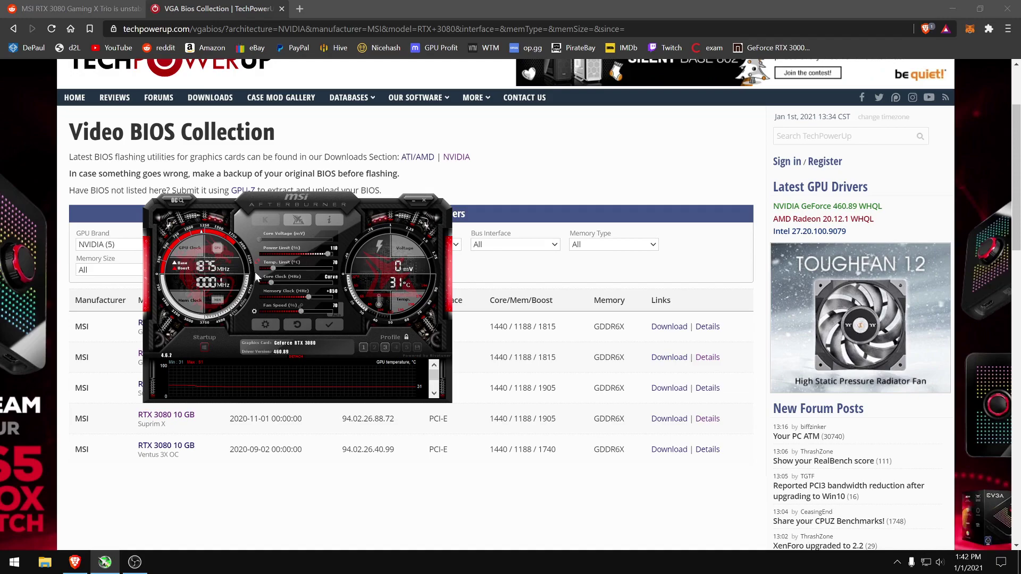
- Apply profile 1's settings to the RTX 3080 and move Afterburner off the BIOS list
{"action": "left_click", "coordinate": [363, 347]}
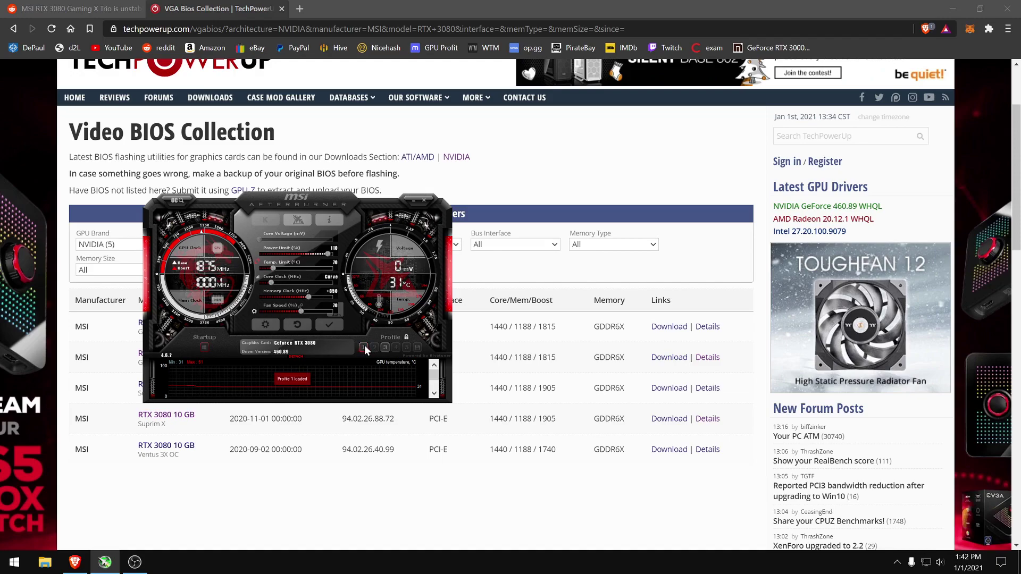
{"action": "left_click", "coordinate": [332, 324]}
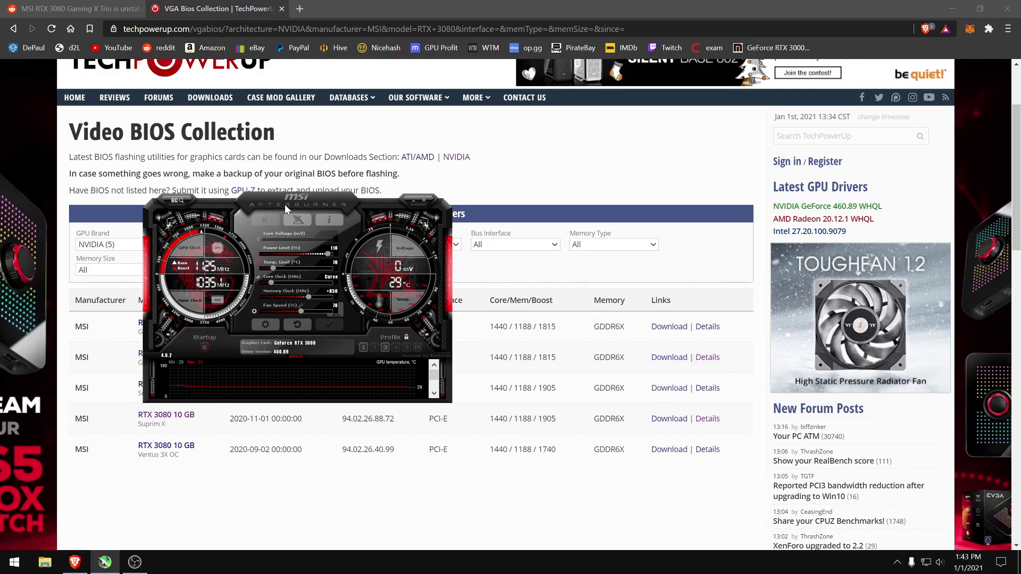
{"action": "left_click_drag", "start_coordinate": [285, 204], "coordinate": [290, 227]}
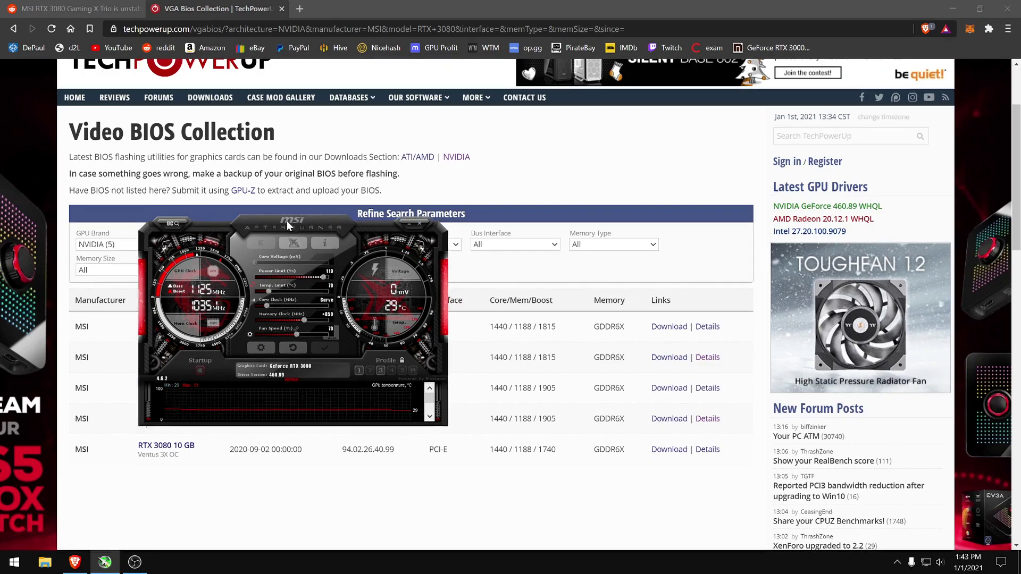
{"action": "left_click_drag", "start_coordinate": [286, 221], "coordinate": [341, 254]}
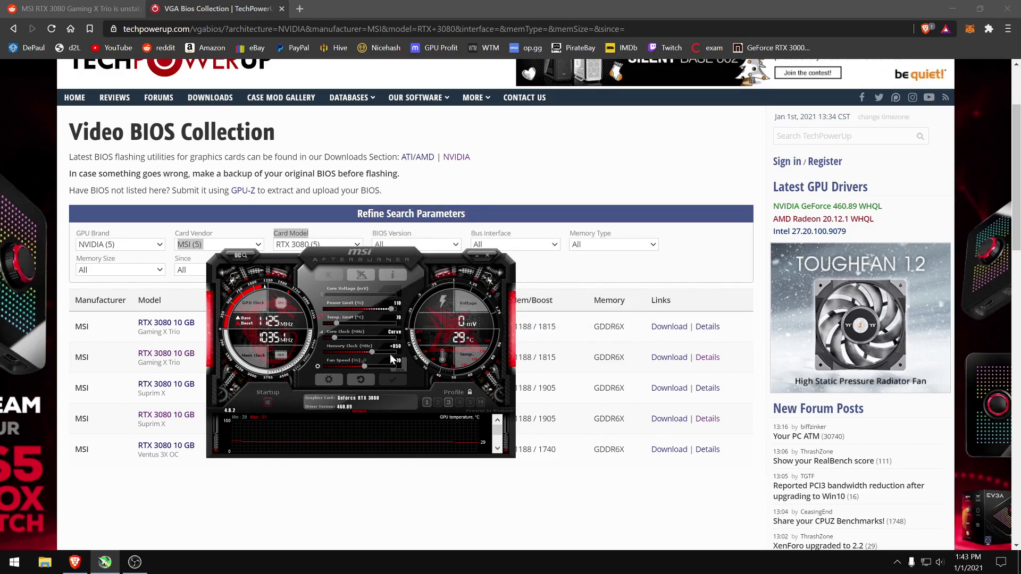
{"action": "left_click_drag", "start_coordinate": [390, 267], "coordinate": [375, 218]}
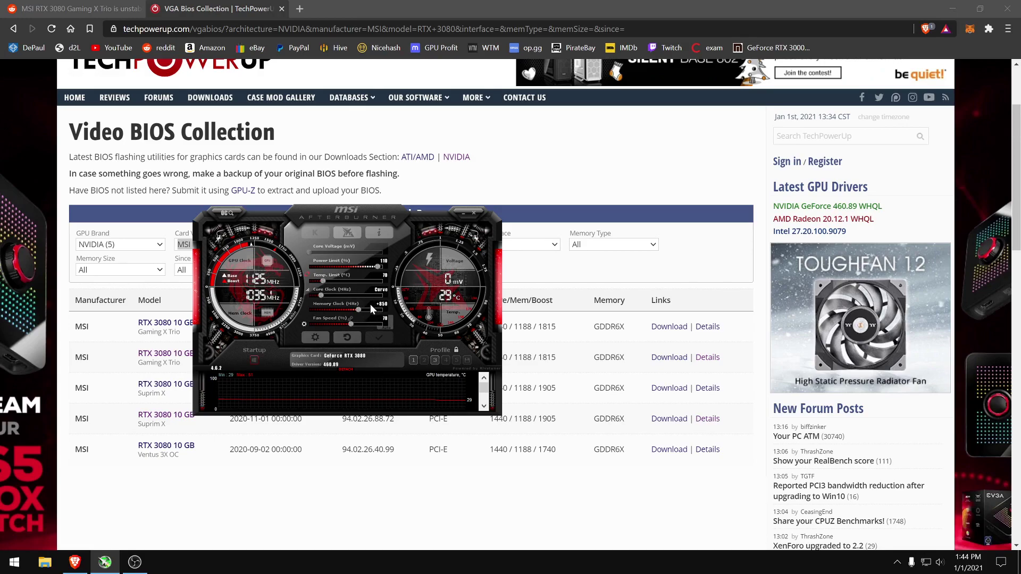
{"action": "left_click_drag", "start_coordinate": [365, 217], "coordinate": [346, 215]}
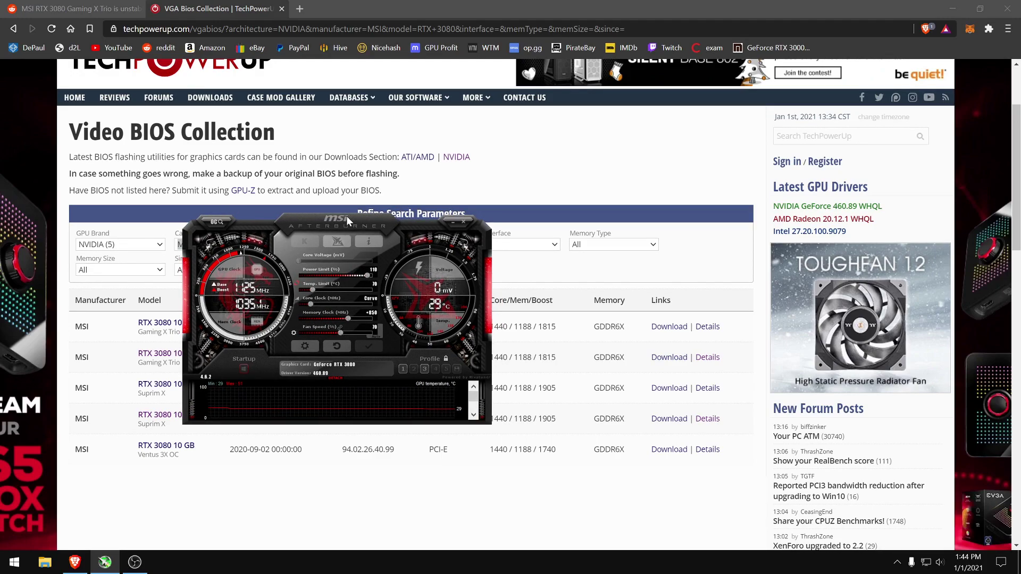
{"action": "left_click_drag", "start_coordinate": [346, 215], "coordinate": [283, 196]}
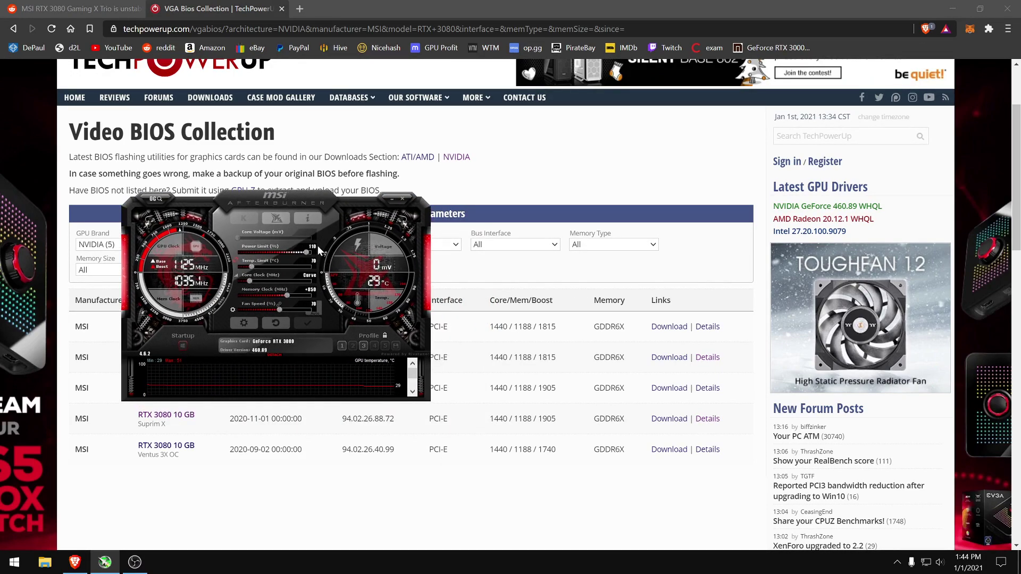
{"action": "left_click_drag", "start_coordinate": [263, 199], "coordinate": [321, 215]}
- Open the RTX 3080 Suprim X BIOS page and highlight its 430.0 W board power limit
{"action": "left_click", "coordinate": [150, 419]}
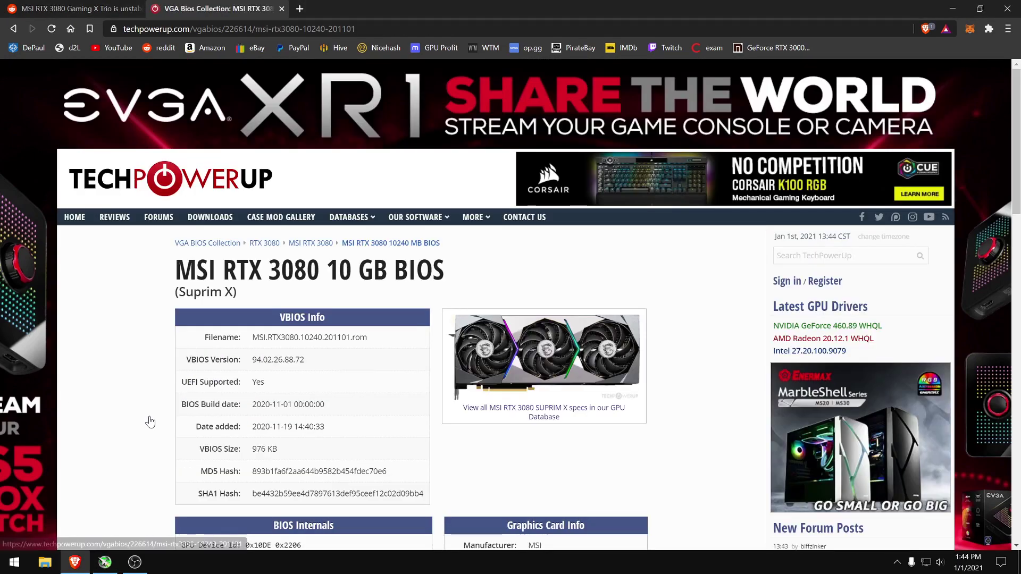
{"action": "scroll", "coordinate": [255, 423], "scroll_direction": "down", "scroll_amount": 3}
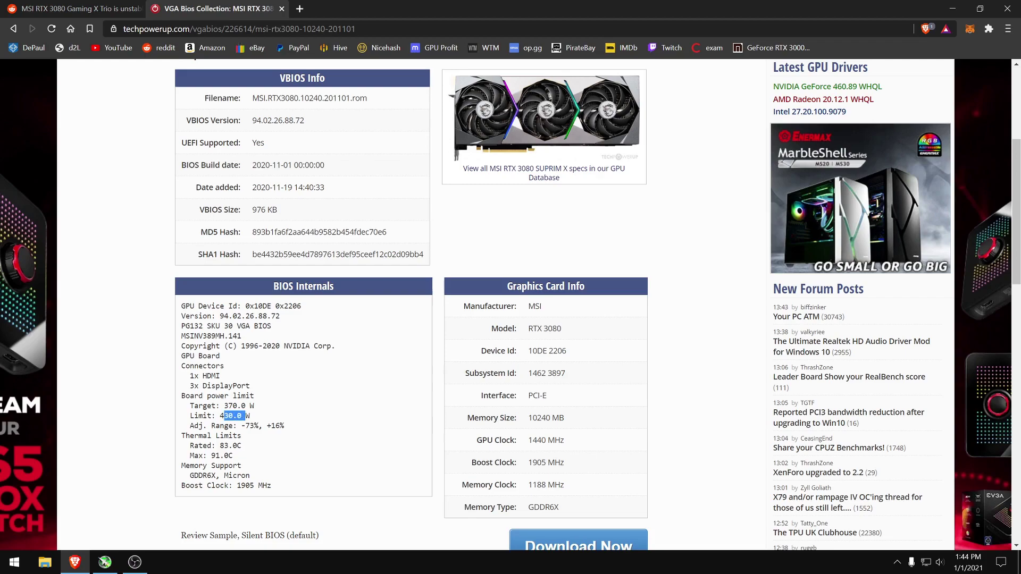
{"action": "double_click", "coordinate": [230, 415]}
{"action": "left_click", "coordinate": [144, 568]}
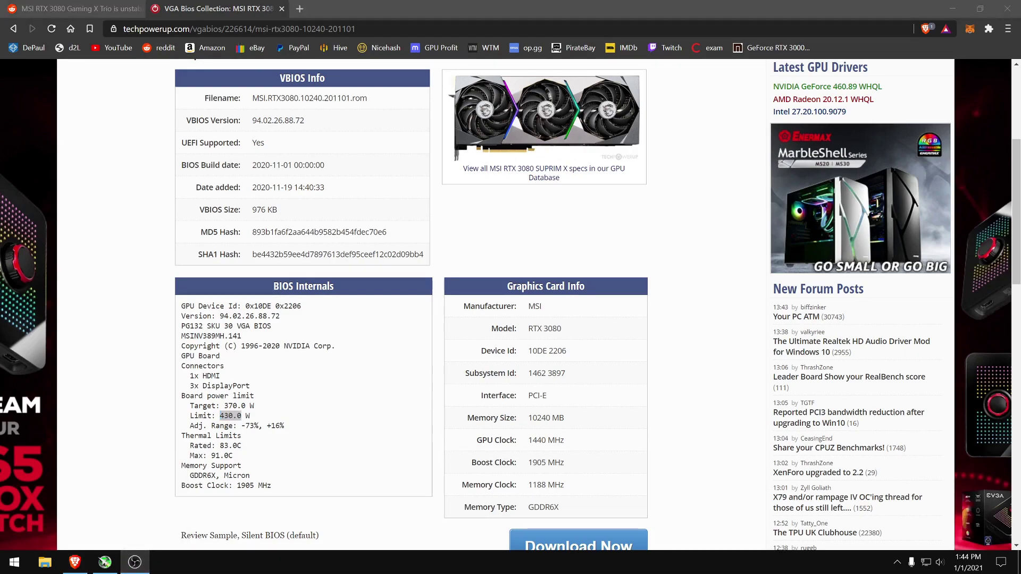
{"action": "left_click", "coordinate": [106, 563]}
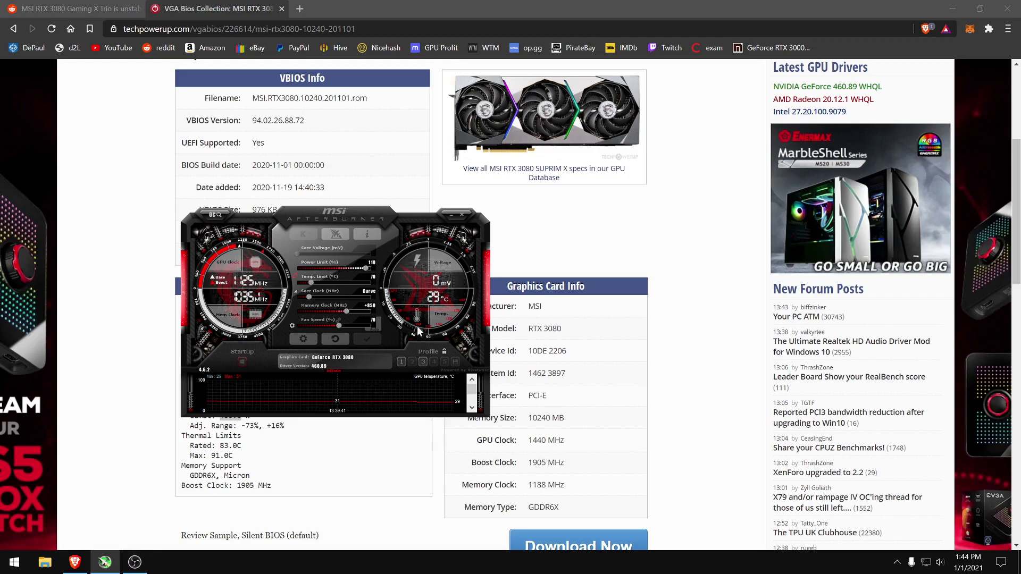
{"action": "left_click_drag", "start_coordinate": [340, 224], "coordinate": [490, 126]}
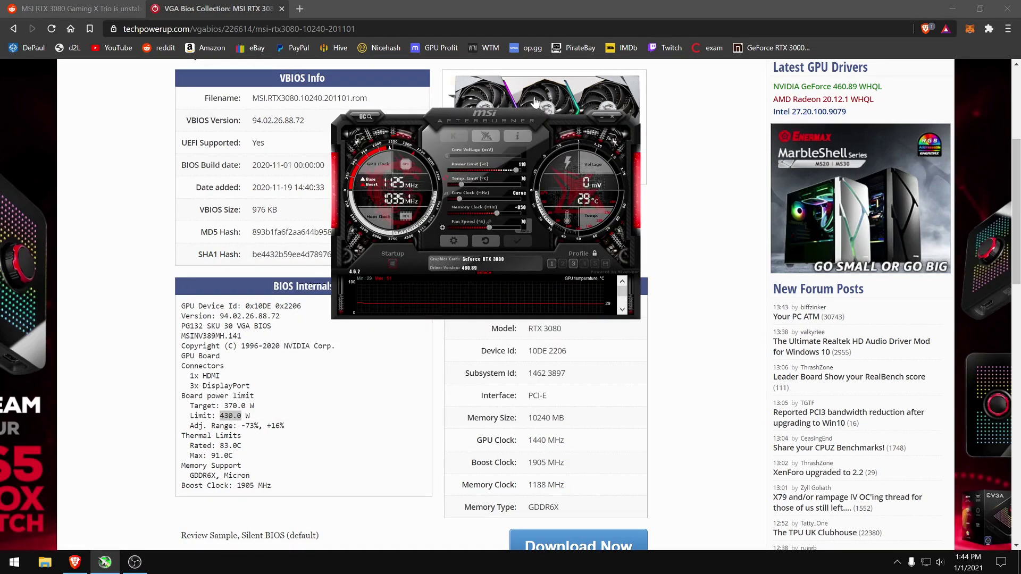
{"action": "left_click_drag", "start_coordinate": [515, 111], "coordinate": [301, 157]}
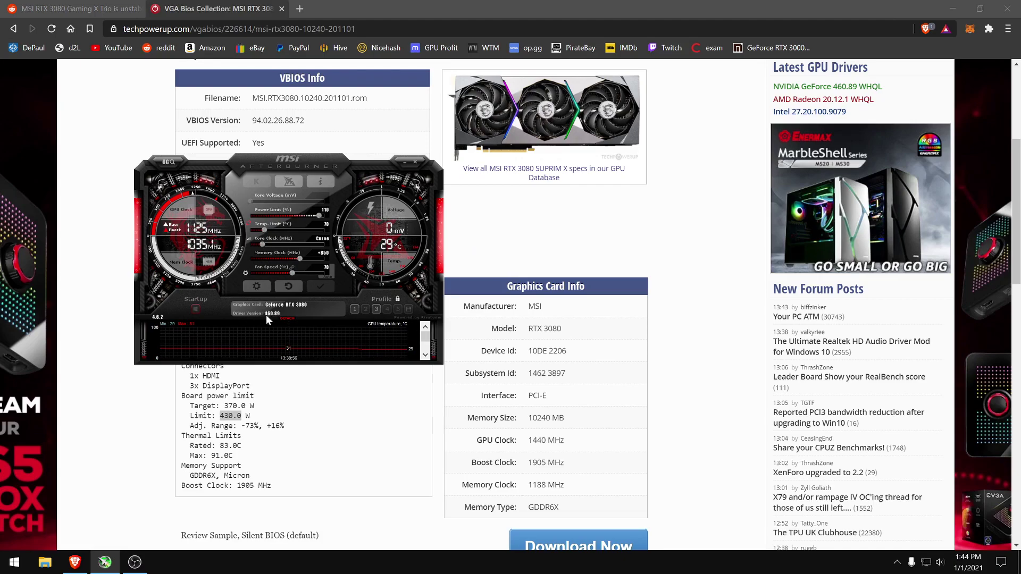